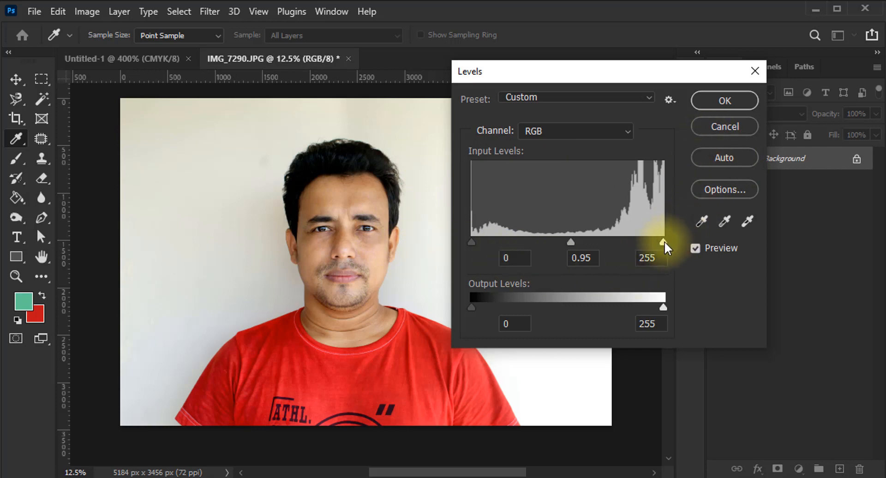
# Set the photo's RGB input levels to 15, 1.18 and 229, and apply the Levels adjustment
pyautogui.moveTo(663, 241); pyautogui.dragTo(644, 243)
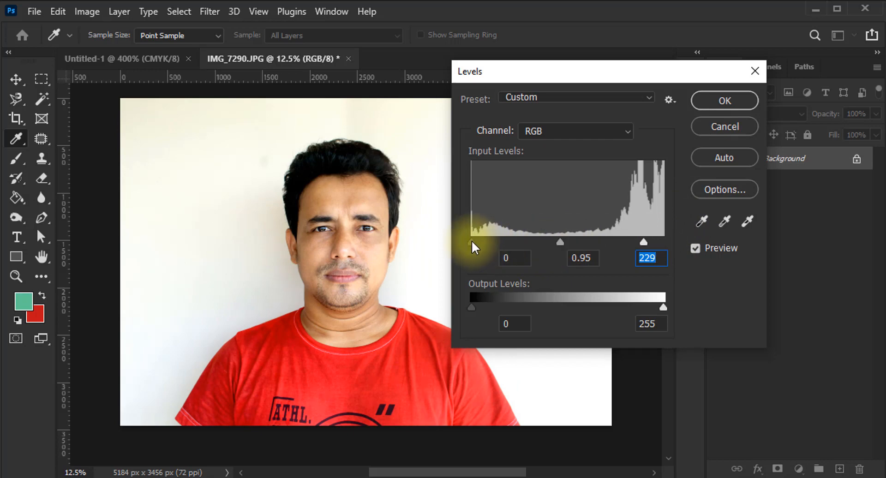
pyautogui.moveTo(472, 241); pyautogui.dragTo(483, 240)
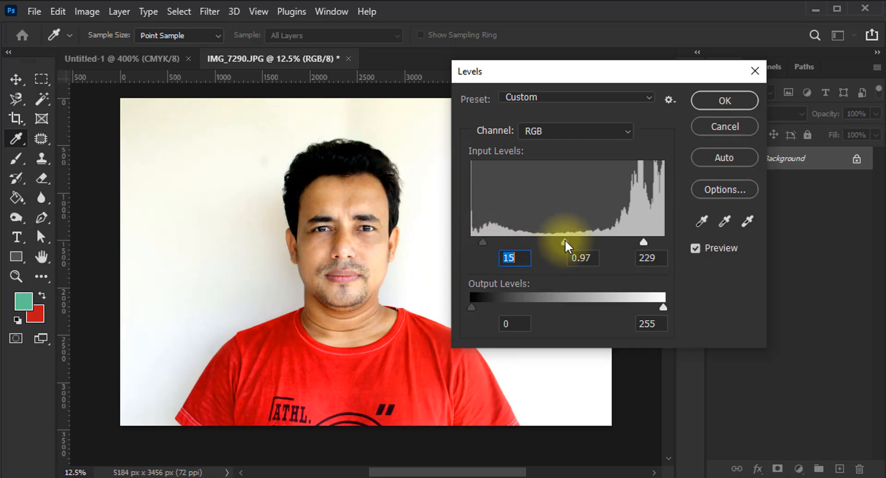
pyautogui.moveTo(564, 240); pyautogui.dragTo(554, 240)
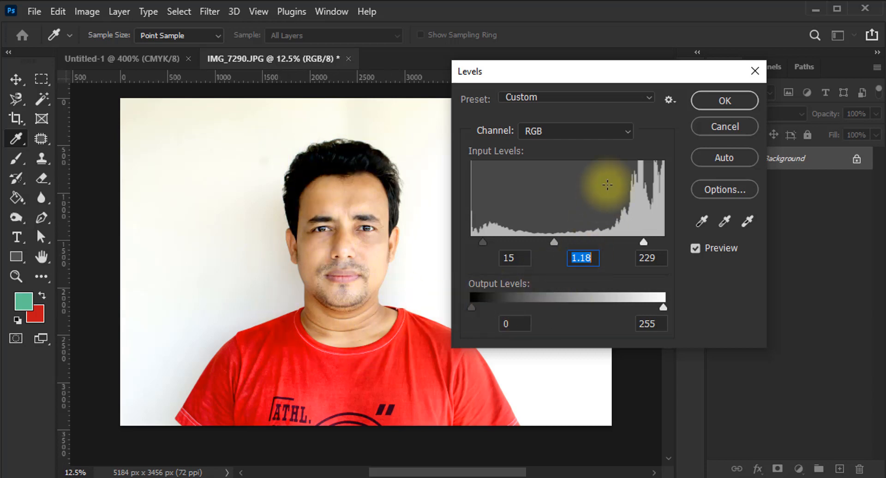
pyautogui.click(716, 98)
pyautogui.press('v')
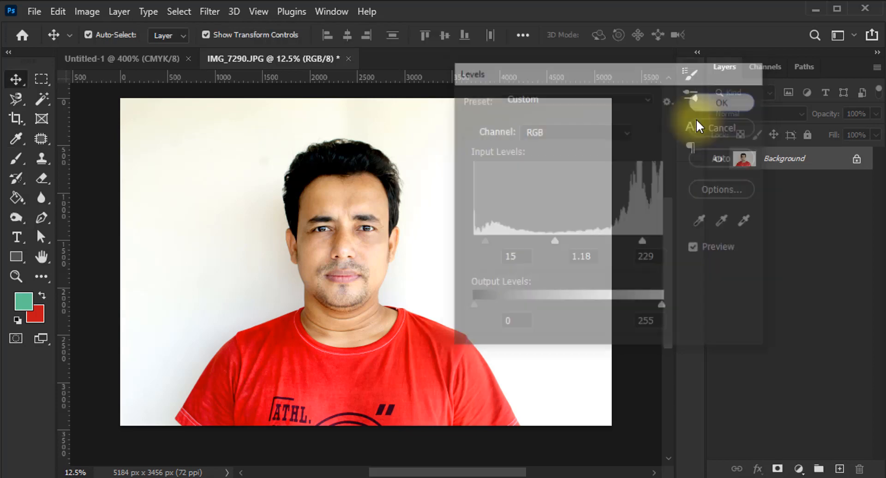
# Apply a Curves adjustment to the RGB channel with one point in the darker tones and another at input 166, output 159
pyautogui.click(88, 12)
pyautogui.moveTo(106, 58)
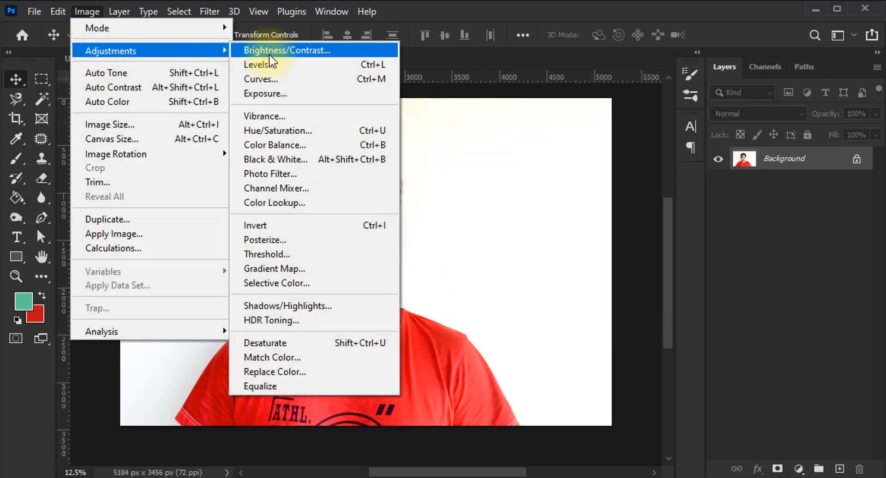
pyautogui.click(286, 81)
pyautogui.moveTo(236, 54); pyautogui.dragTo(767, 91)
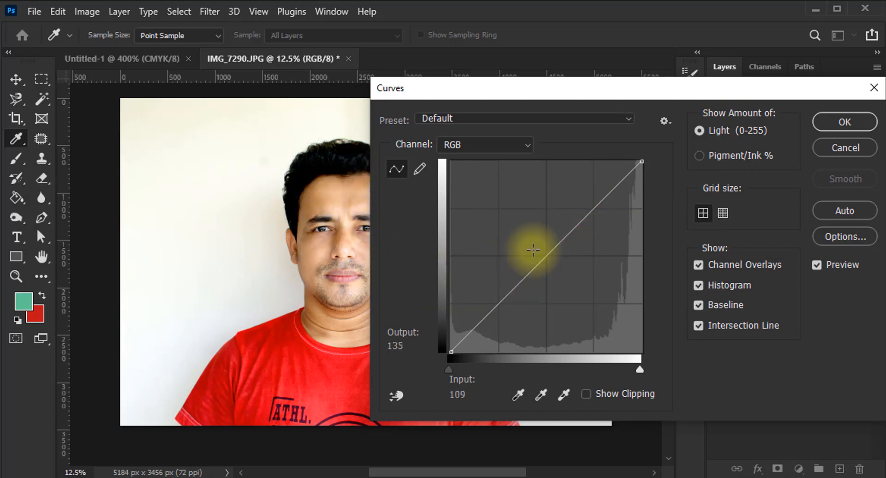
pyautogui.click(511, 293)
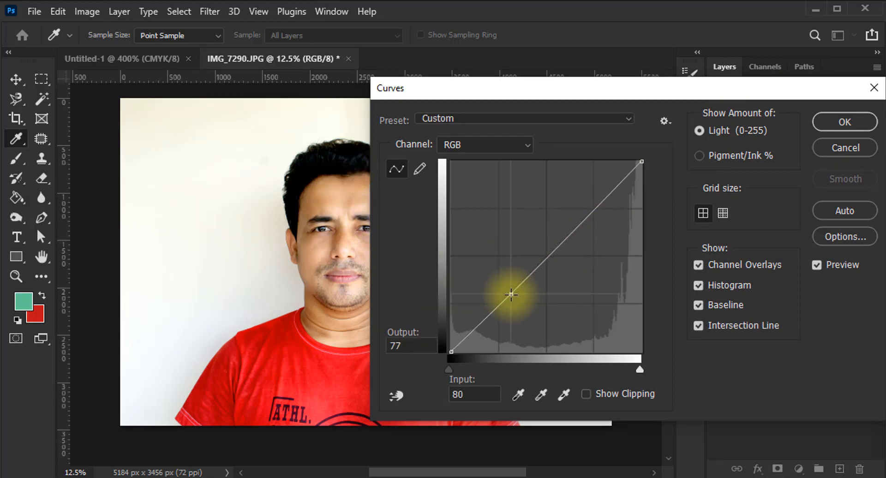
pyautogui.moveTo(511, 295)
pyautogui.mouseDown()
pyautogui.moveTo(499, 287)
pyautogui.moveTo(509, 293)
pyautogui.mouseUp()
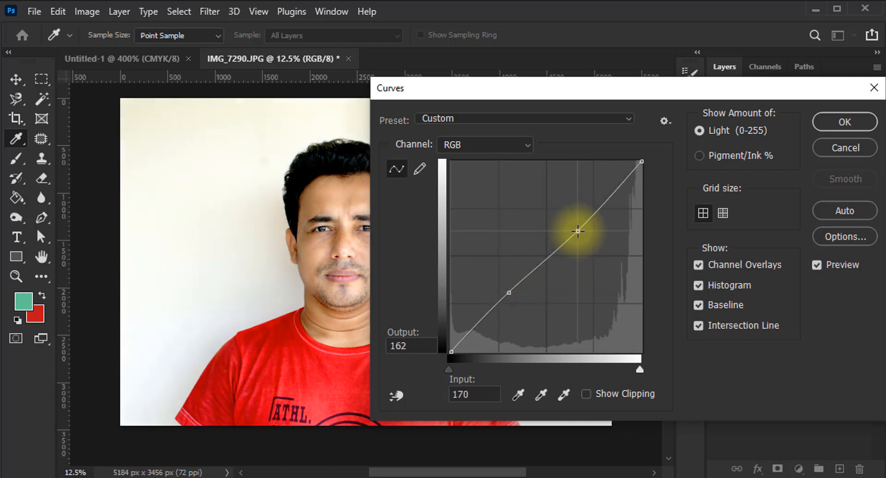
pyautogui.moveTo(579, 230)
pyautogui.mouseDown()
pyautogui.moveTo(565, 227)
pyautogui.moveTo(576, 233)
pyautogui.mouseUp()
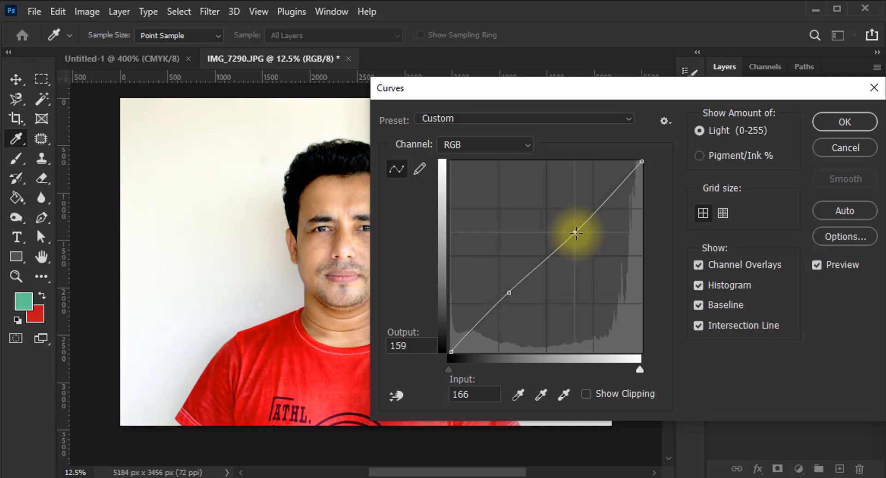
pyautogui.click(833, 127)
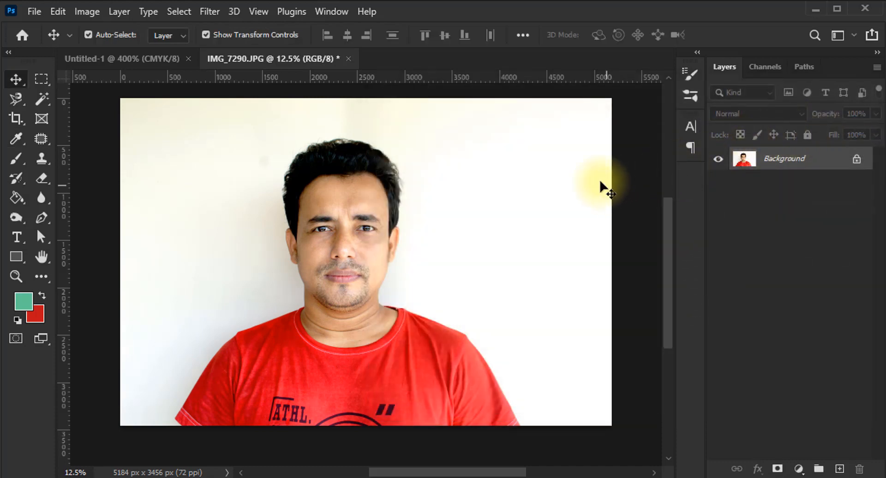
pyautogui.click(90, 13)
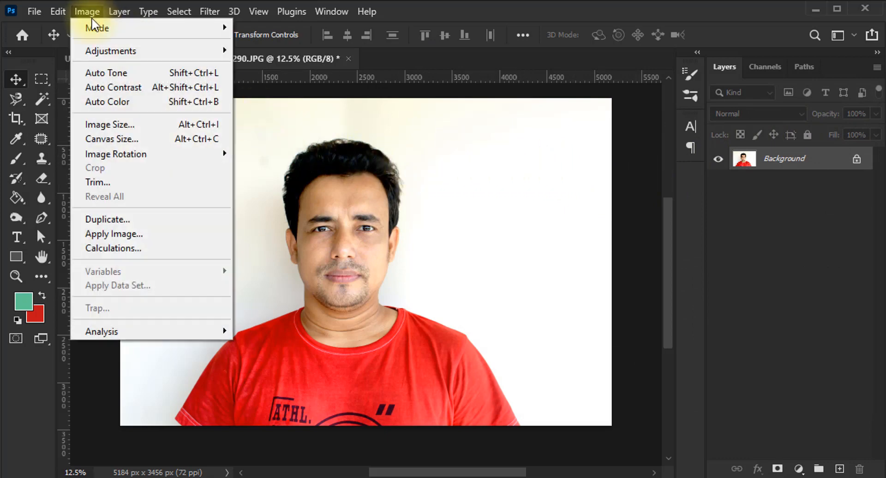
pyautogui.moveTo(106, 52)
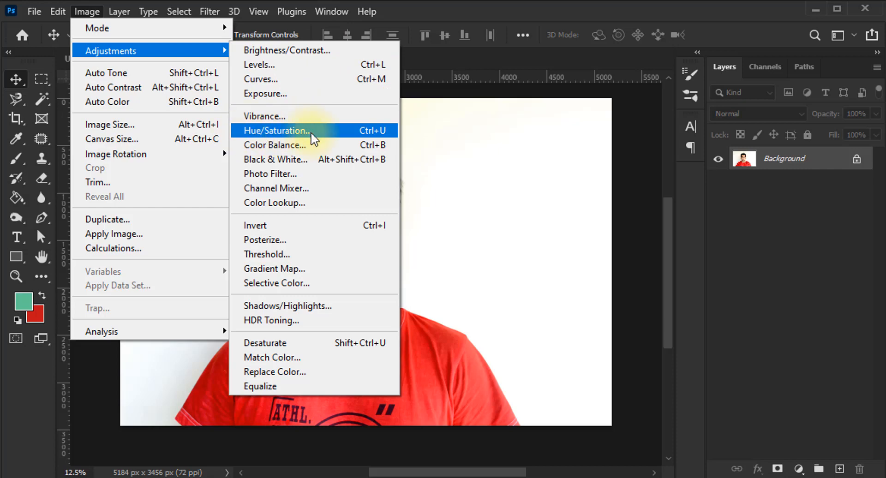
pyautogui.click(276, 131)
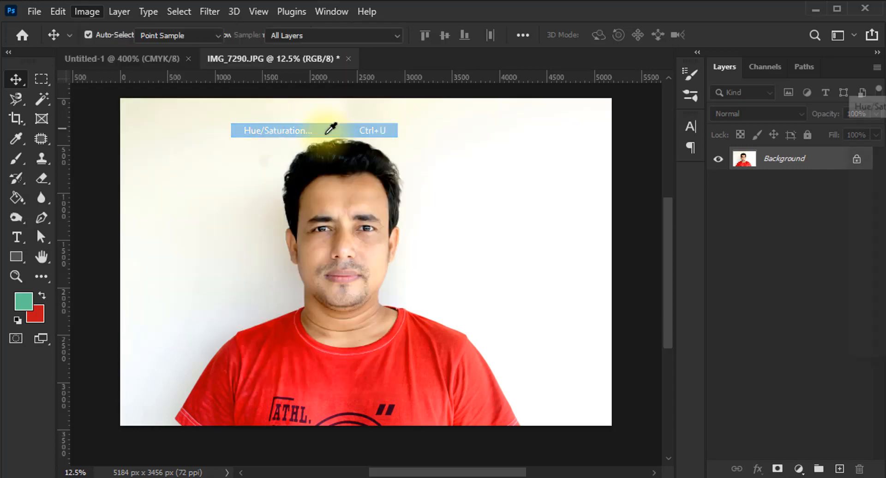
pyautogui.moveTo(590, 104); pyautogui.dragTo(563, 127)
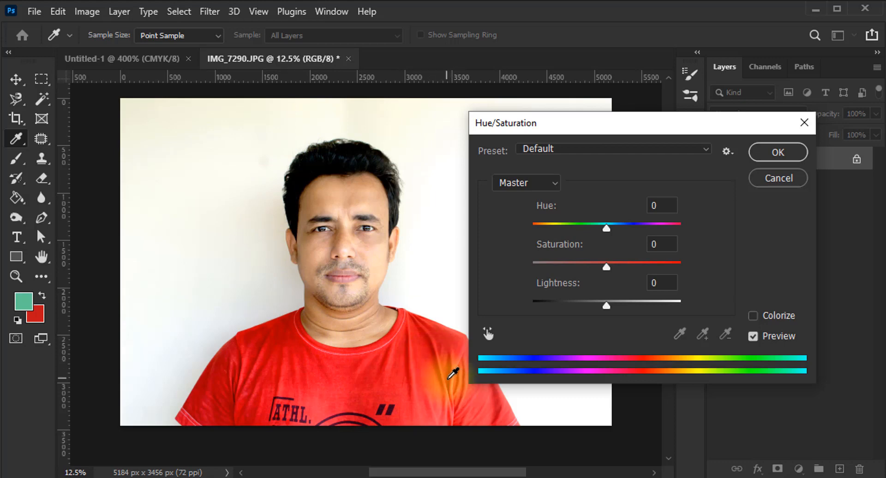
pyautogui.click(764, 179)
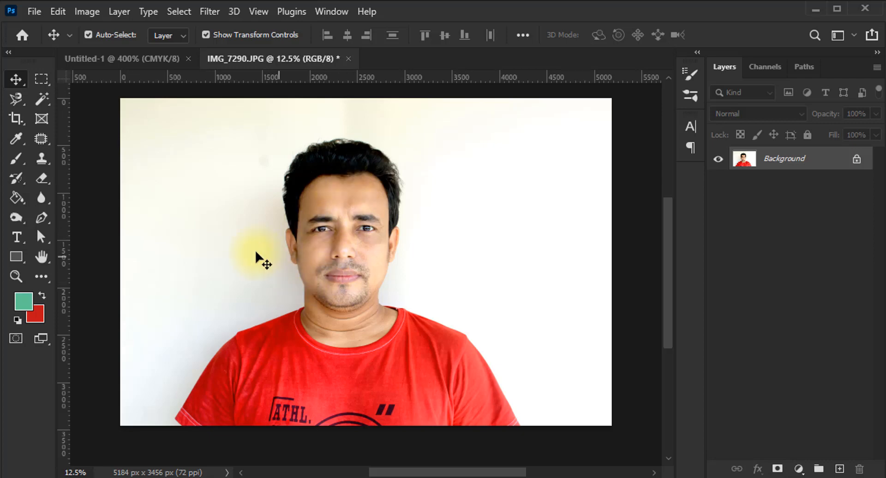
# Select the man's whole red T-shirt with the Quick Selection tool
pyautogui.click(42, 99)
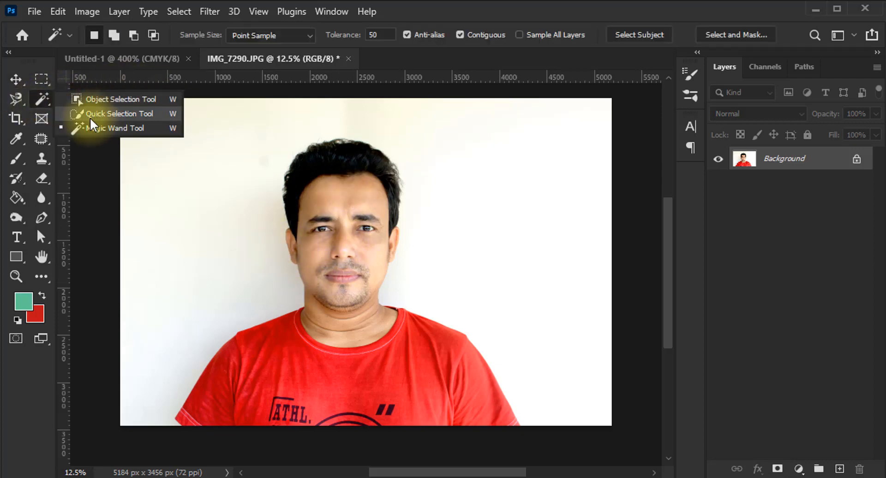
pyautogui.click(123, 115)
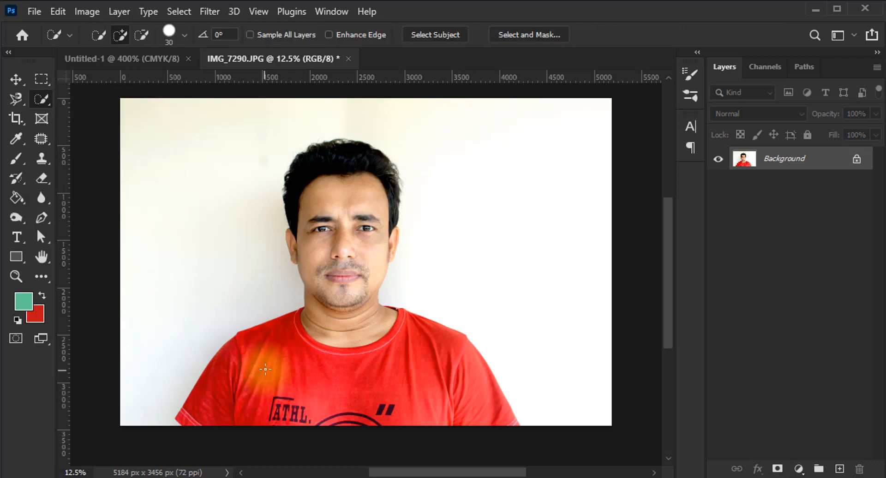
pyautogui.moveTo(266, 333)
pyautogui.mouseDown()
pyautogui.moveTo(303, 372)
pyautogui.moveTo(367, 379)
pyautogui.moveTo(373, 391)
pyautogui.moveTo(318, 425)
pyautogui.moveTo(362, 419)
pyautogui.moveTo(188, 415)
pyautogui.mouseUp()
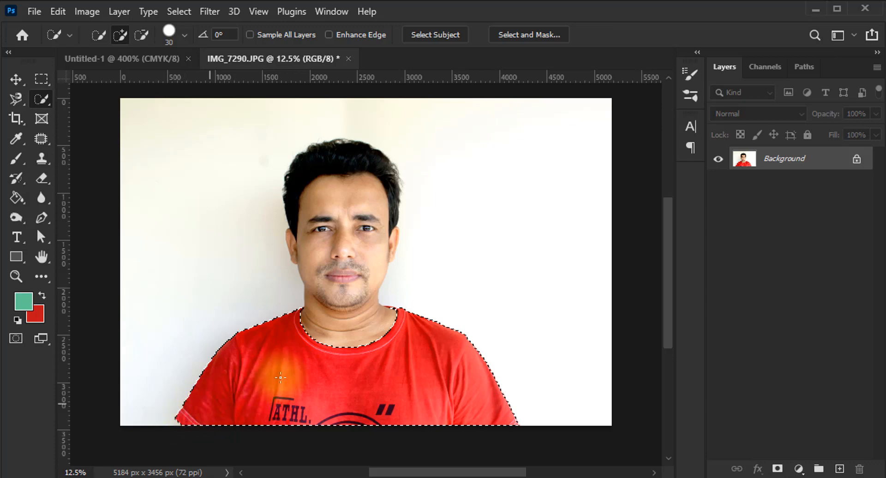
pyautogui.moveTo(280, 378)
pyautogui.mouseDown()
pyautogui.moveTo(417, 335)
pyautogui.moveTo(478, 403)
pyautogui.moveTo(446, 389)
pyautogui.moveTo(445, 404)
pyautogui.mouseUp()
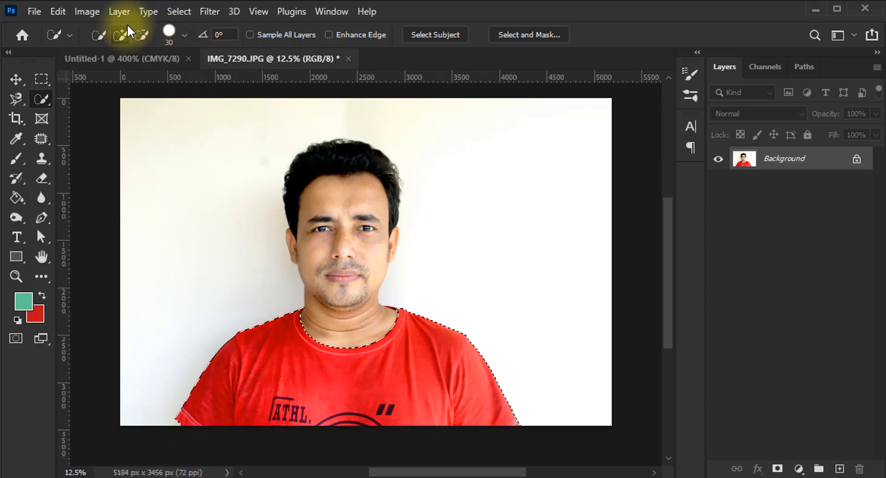
# Recolour the selected T-shirt blue with Hue/Saturation by setting the hue to -155
pyautogui.click(93, 13)
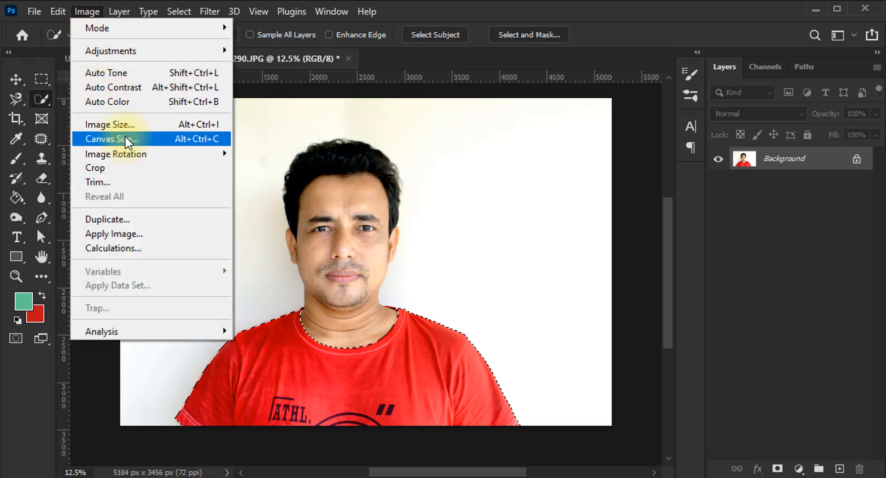
pyautogui.moveTo(114, 48)
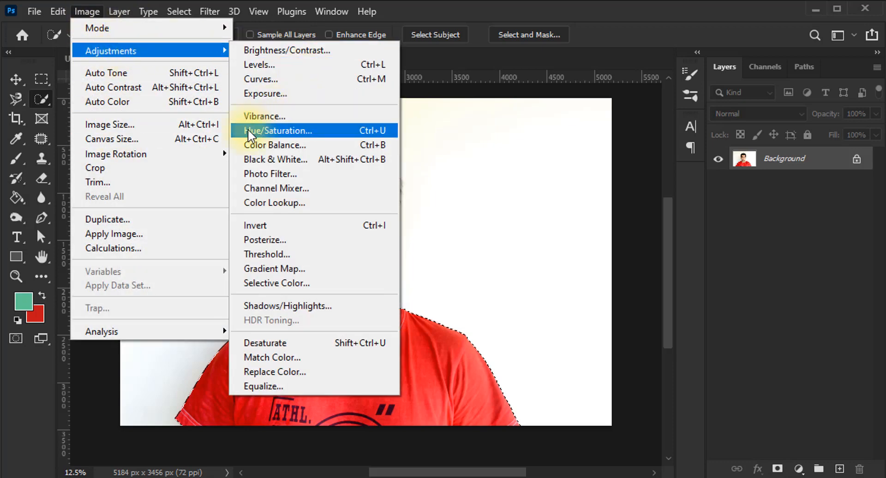
pyautogui.click(277, 131)
pyautogui.moveTo(609, 120); pyautogui.dragTo(627, 104)
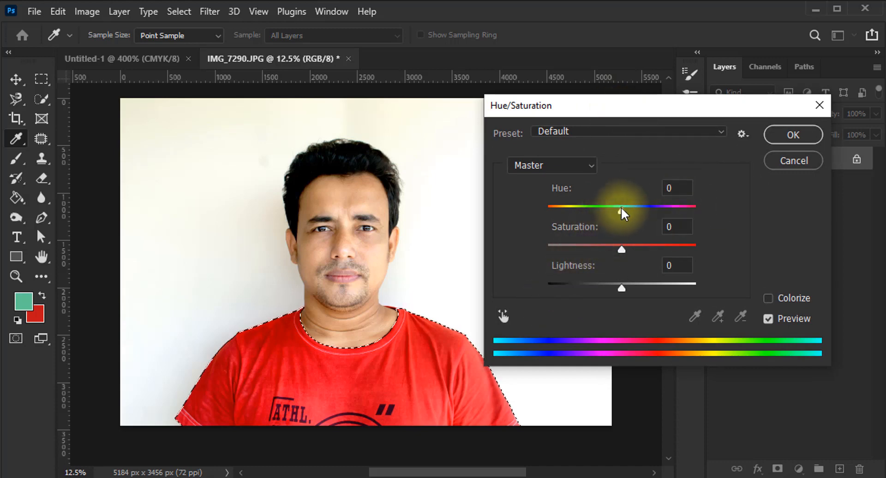
pyautogui.moveTo(622, 207); pyautogui.dragTo(642, 219)
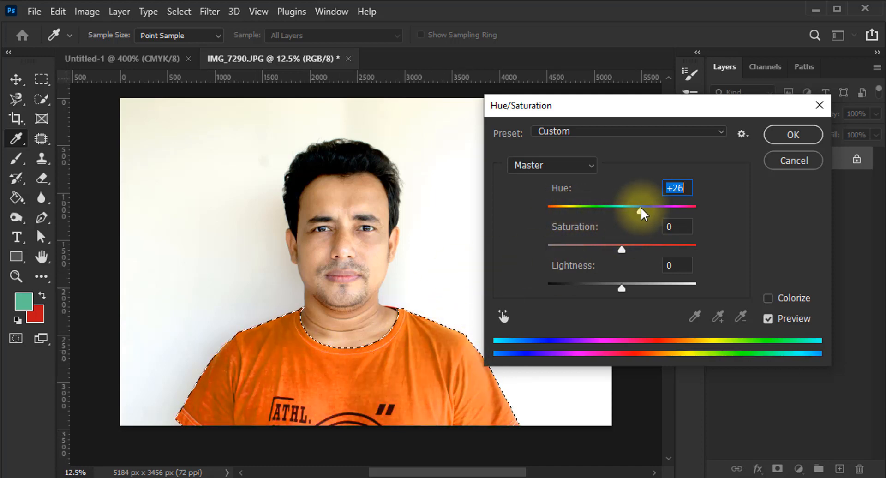
pyautogui.moveTo(639, 209); pyautogui.dragTo(554, 229)
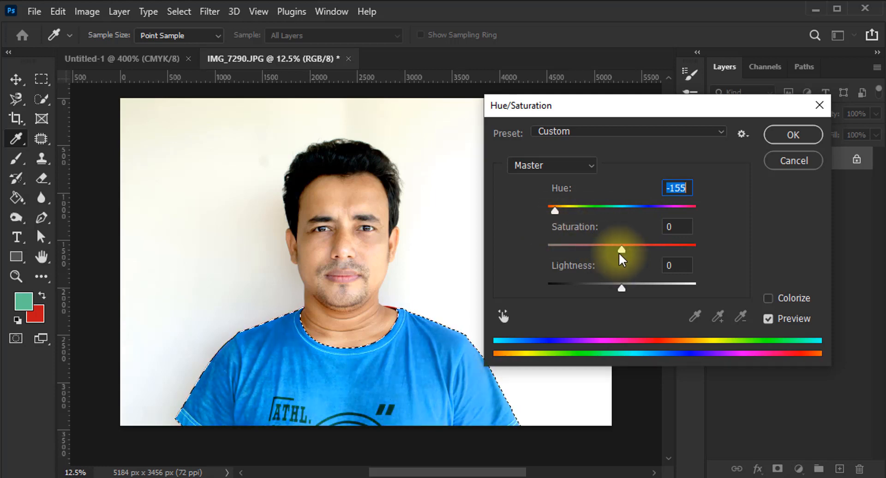
# Set the T-shirt's saturation to -12 and lightness to -14, then apply the adjustment and deselect
pyautogui.moveTo(621, 248)
pyautogui.mouseDown()
pyautogui.moveTo(552, 250)
pyautogui.moveTo(680, 257)
pyautogui.moveTo(649, 249)
pyautogui.moveTo(598, 251)
pyautogui.moveTo(660, 254)
pyautogui.moveTo(567, 257)
pyautogui.moveTo(665, 262)
pyautogui.moveTo(569, 252)
pyautogui.moveTo(617, 254)
pyautogui.moveTo(608, 256)
pyautogui.mouseUp()
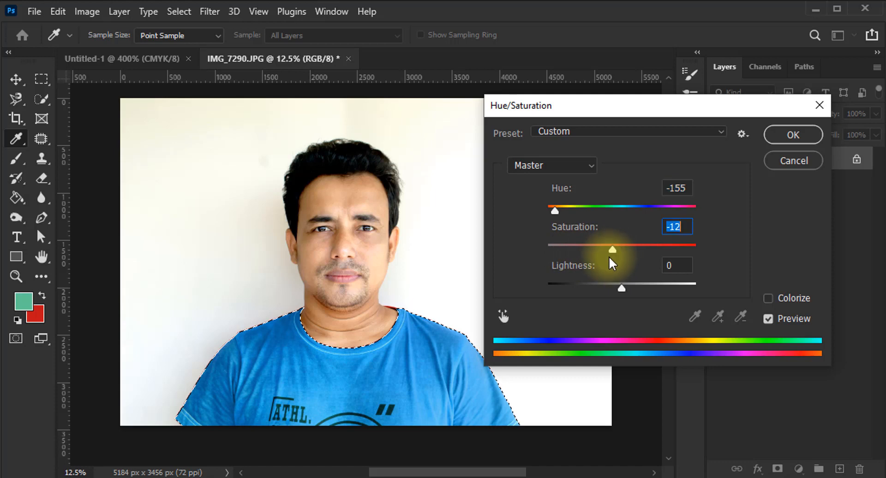
pyautogui.moveTo(621, 287)
pyautogui.mouseDown()
pyautogui.moveTo(595, 286)
pyautogui.moveTo(644, 286)
pyautogui.moveTo(595, 285)
pyautogui.moveTo(627, 285)
pyautogui.moveTo(613, 288)
pyautogui.mouseUp()
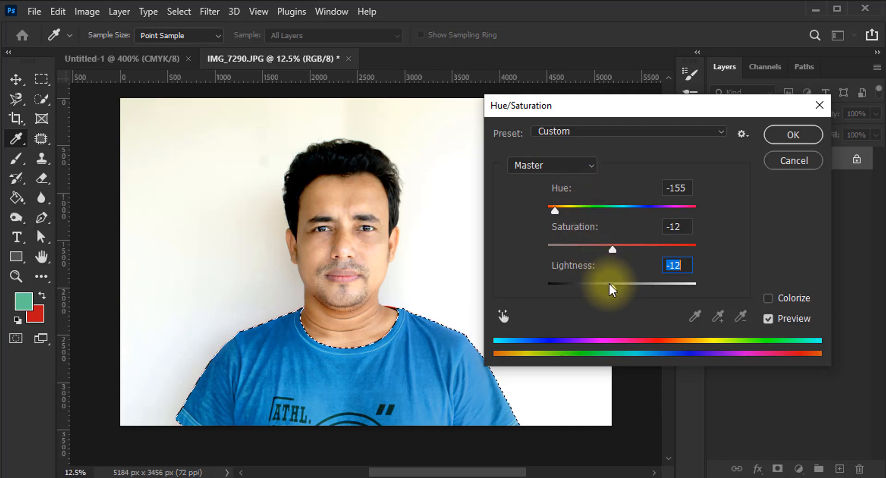
pyautogui.write('-7')
pyautogui.moveTo(619, 289); pyautogui.dragTo(612, 292)
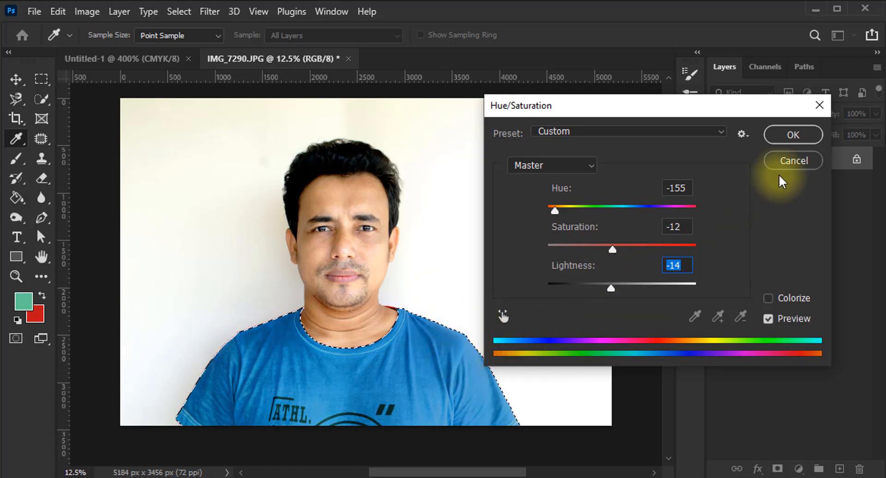
pyautogui.click(793, 135)
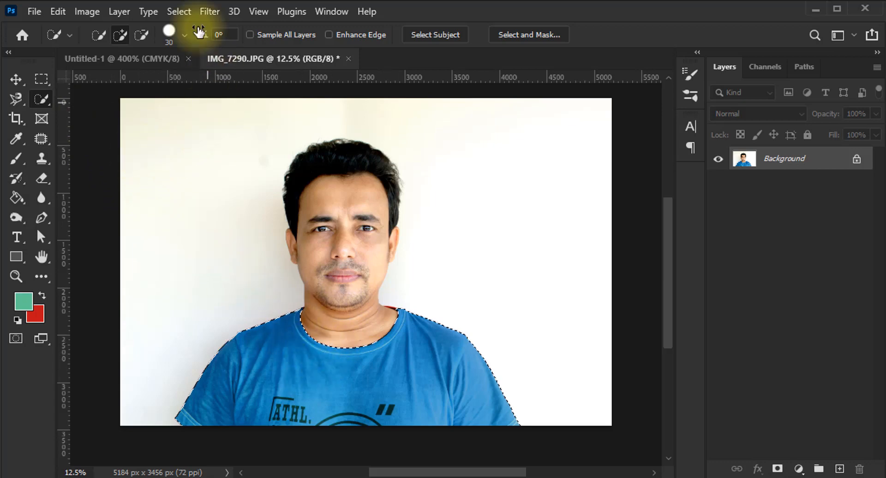
pyautogui.click(179, 11)
pyautogui.click(229, 49)
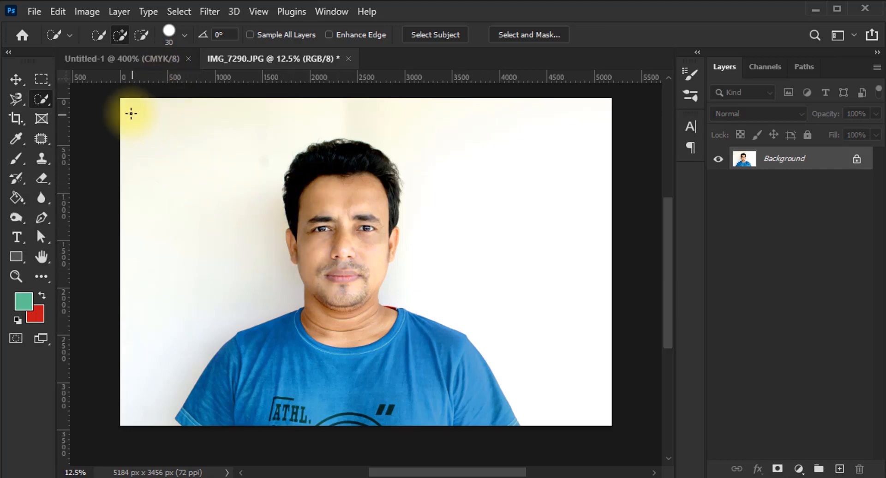
# Open the Selective Color adjustment for the whole photo, keeping the face in view
pyautogui.click(85, 11)
pyautogui.moveTo(101, 52)
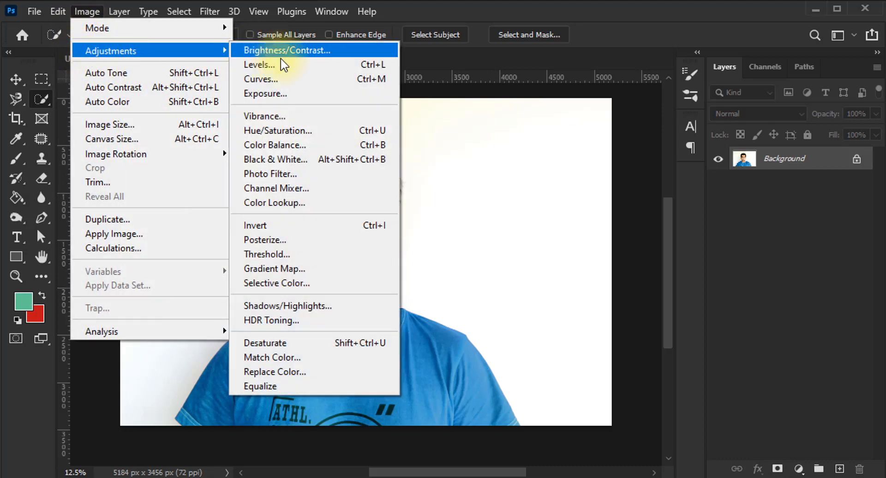
pyautogui.click(321, 284)
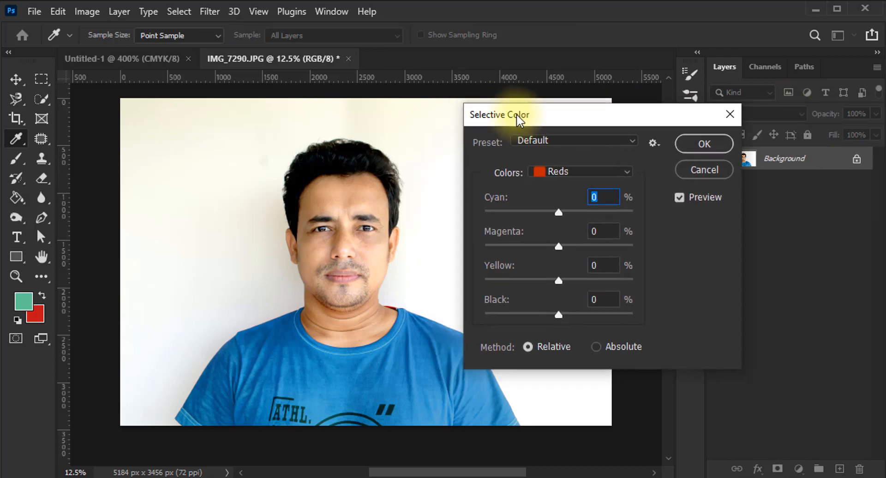
pyautogui.moveTo(531, 121); pyautogui.dragTo(541, 121)
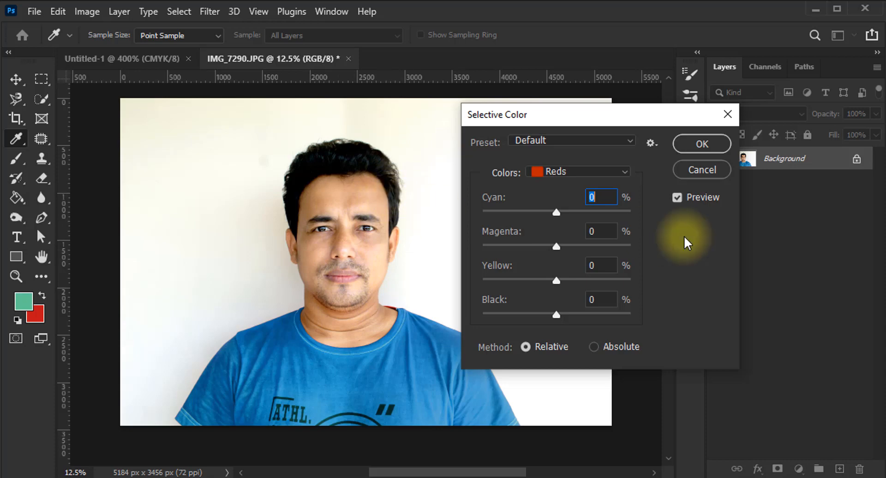
pyautogui.click(599, 176)
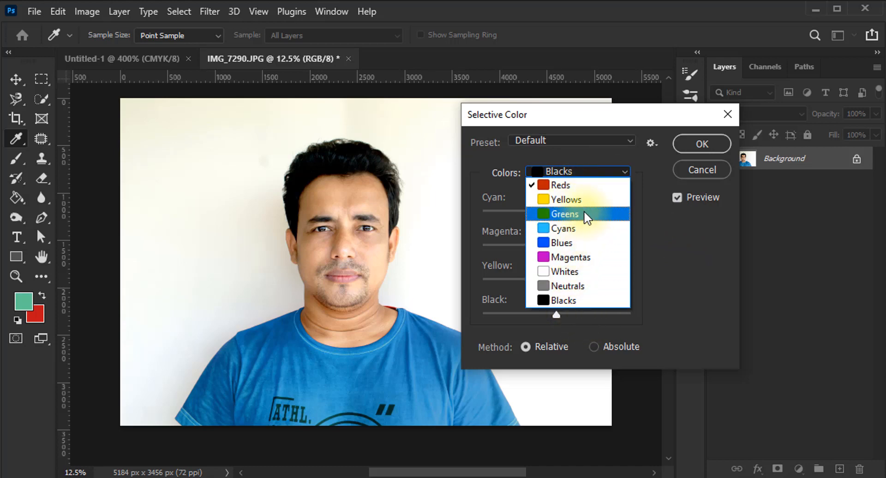
pyautogui.click(635, 156)
pyautogui.press('alt')
pyautogui.keyDown('alt'); pyautogui.click(700, 172); pyautogui.keyUp('alt')
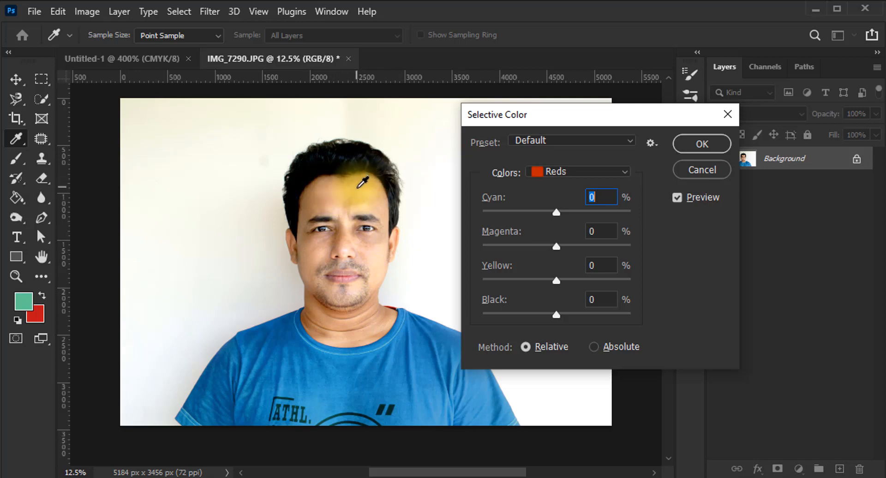
# Reduce the Yellow amount in the Yellows range to -28%
pyautogui.click(582, 172)
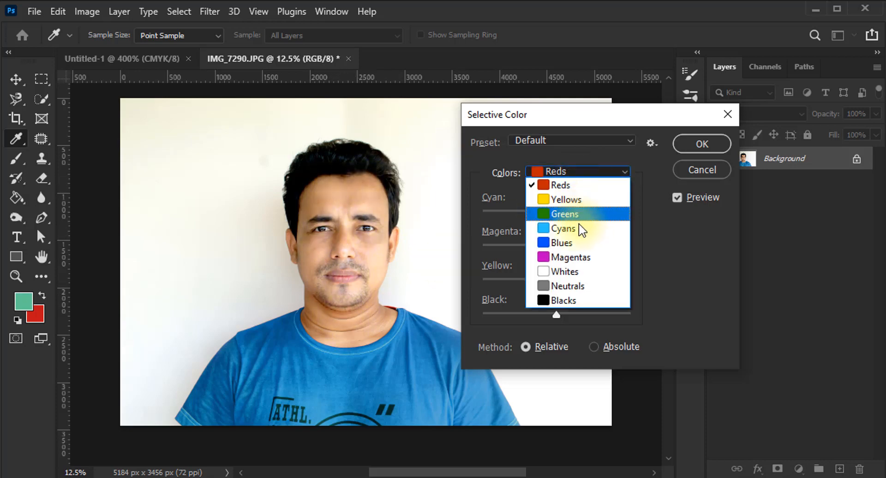
pyautogui.click(587, 200)
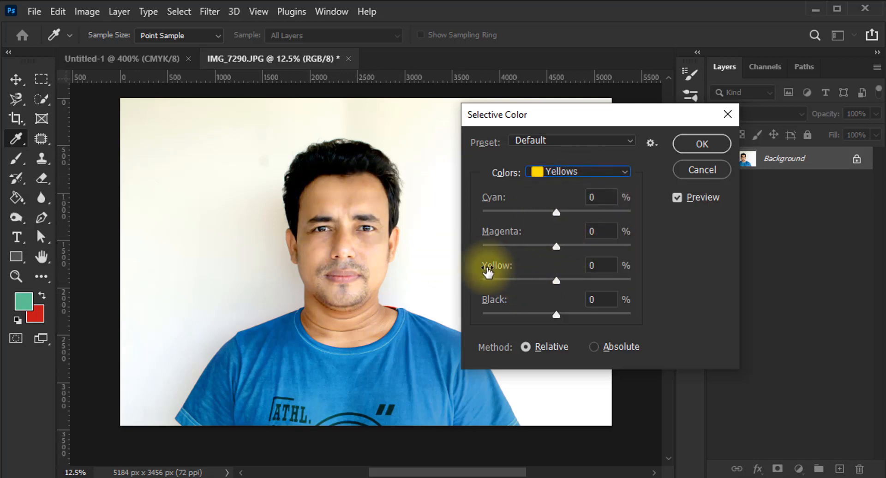
pyautogui.moveTo(556, 280); pyautogui.dragTo(575, 281)
pyautogui.moveTo(655, 281); pyautogui.dragTo(558, 285)
pyautogui.moveTo(464, 282); pyautogui.dragTo(536, 288)
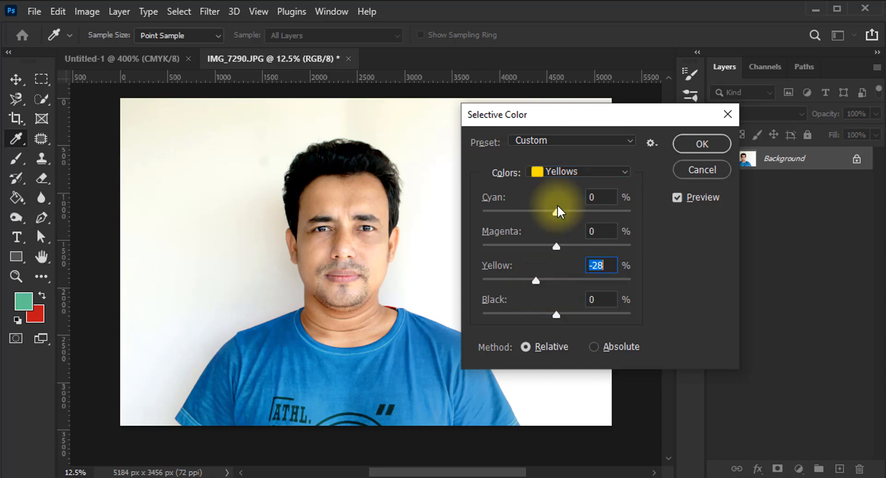
# Raise the Black amount in the Blacks range to +8% and apply the Selective Color adjustment
pyautogui.click(557, 171)
pyautogui.click(560, 300)
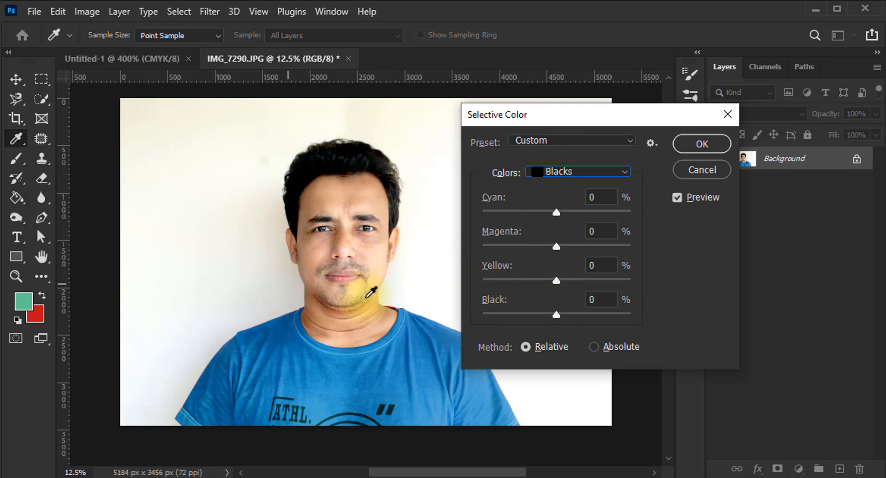
pyautogui.moveTo(555, 316)
pyautogui.mouseDown()
pyautogui.moveTo(680, 316)
pyautogui.moveTo(563, 317)
pyautogui.mouseUp()
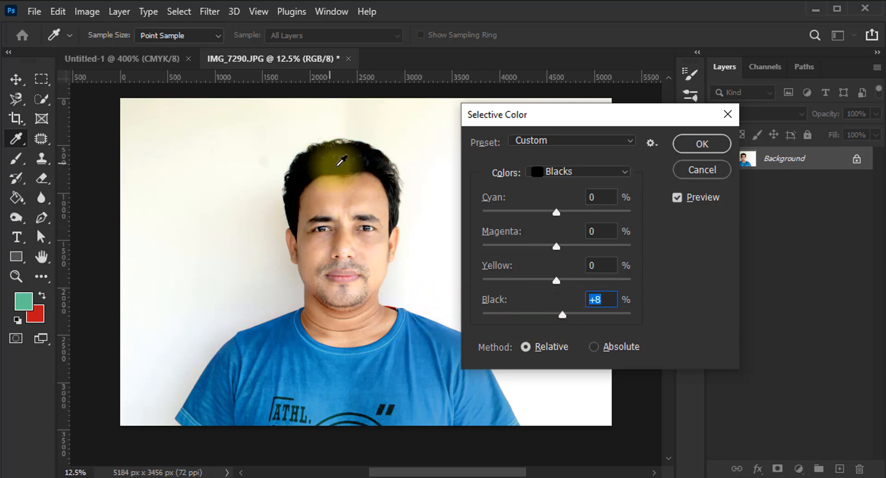
pyautogui.click(687, 152)
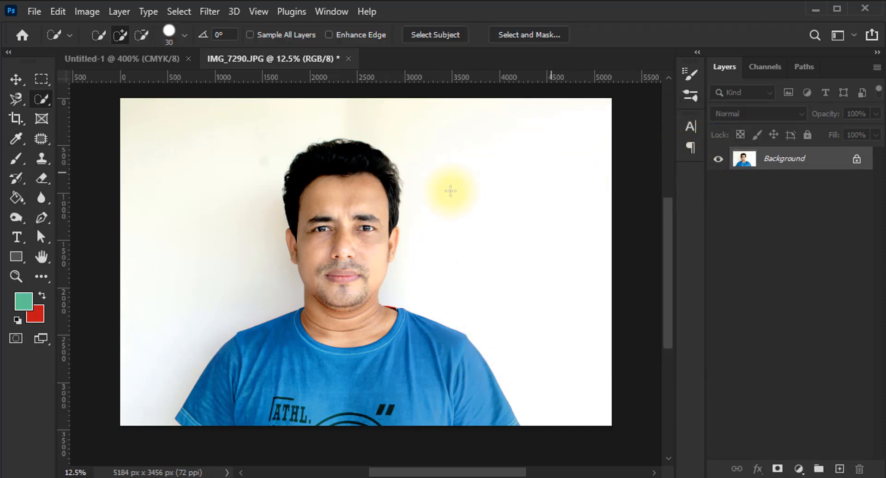